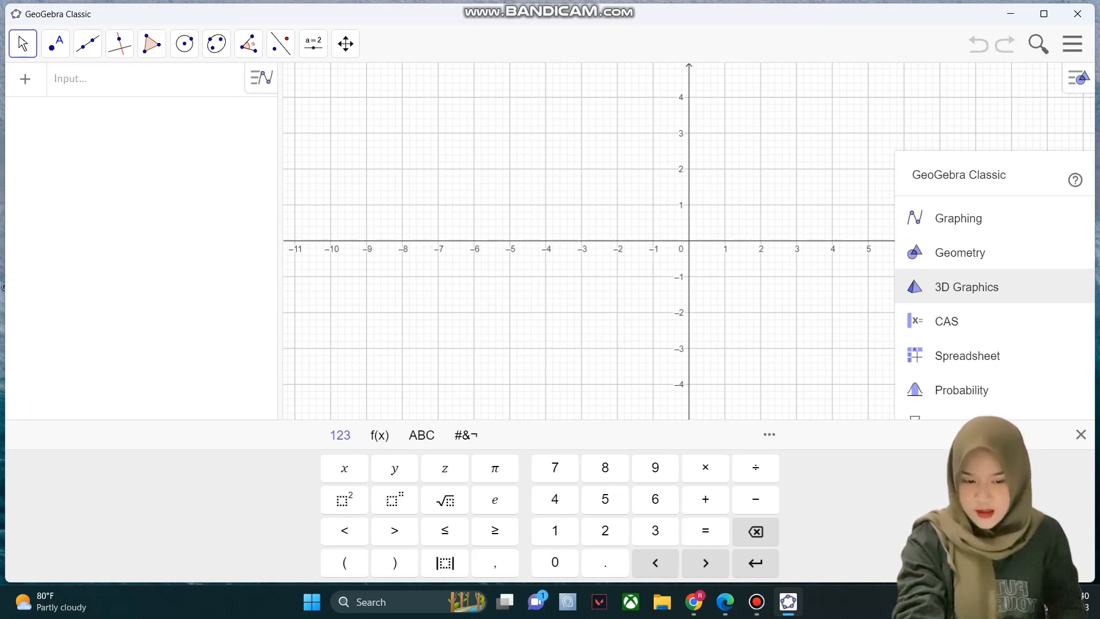
Examine the 2D tool groups, from moving, points and lines through polygons, circles, conics, measurement, transformations and sliders to the view tools
left_click(23, 43)
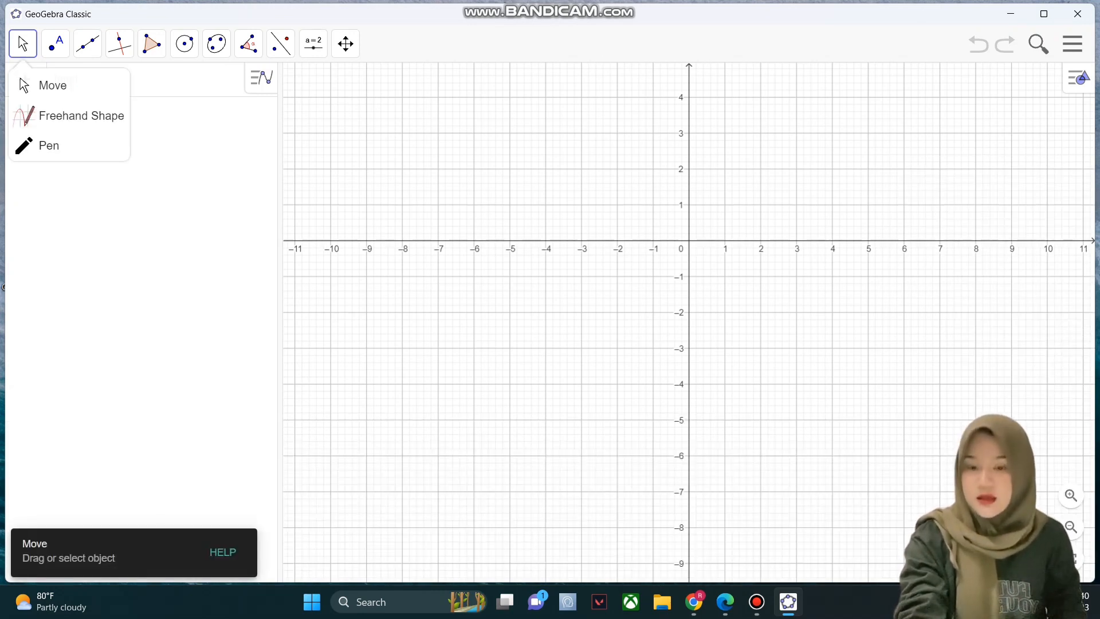
left_click(56, 43)
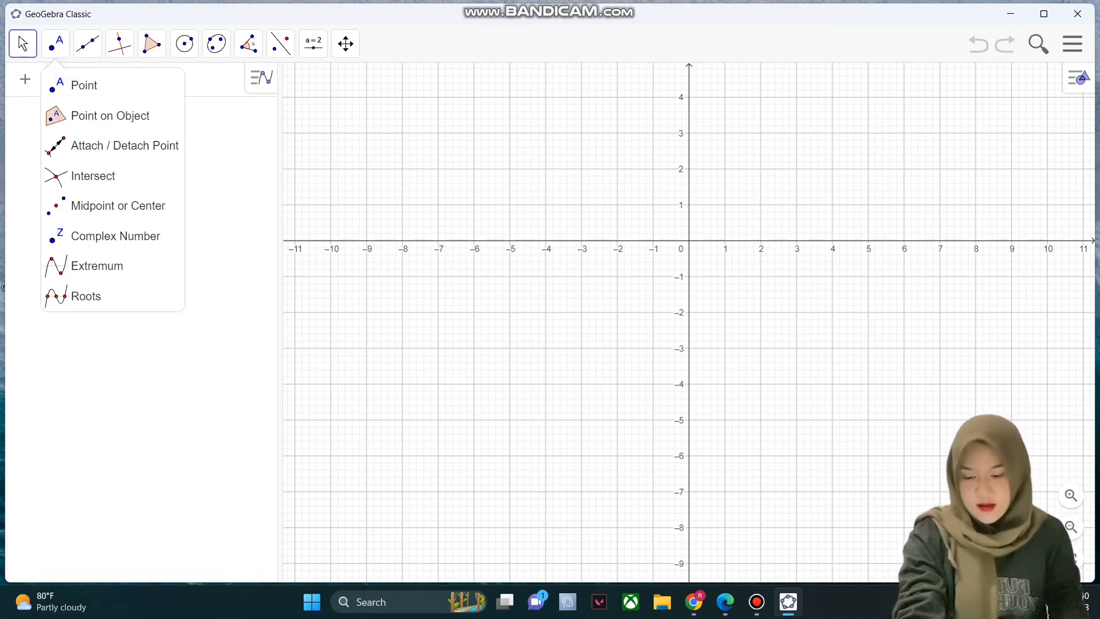
left_click(88, 43)
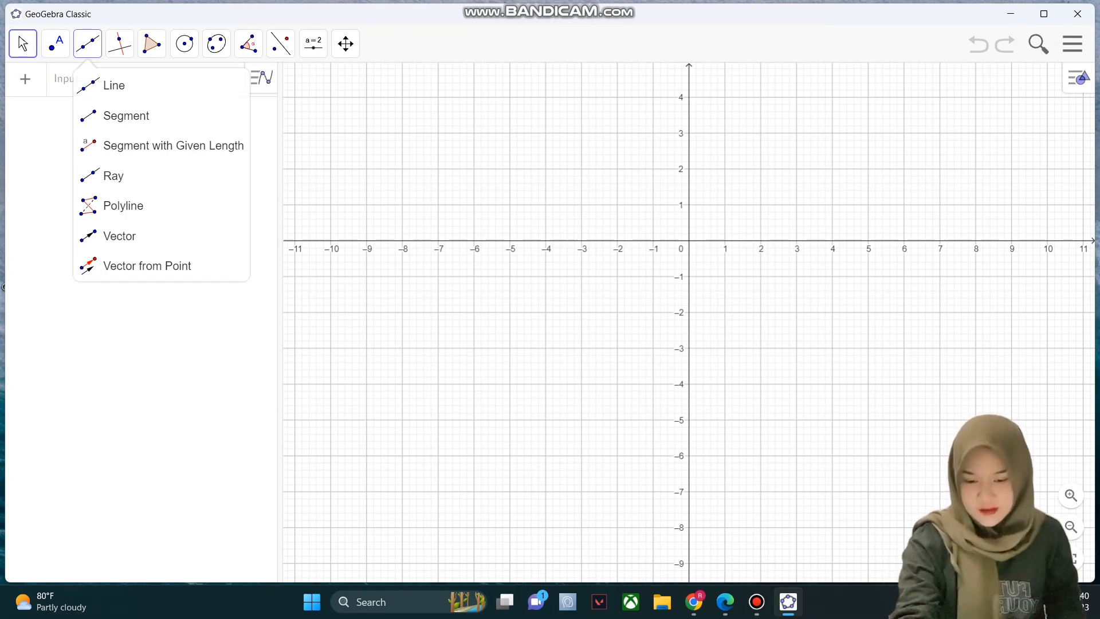
key("Right")
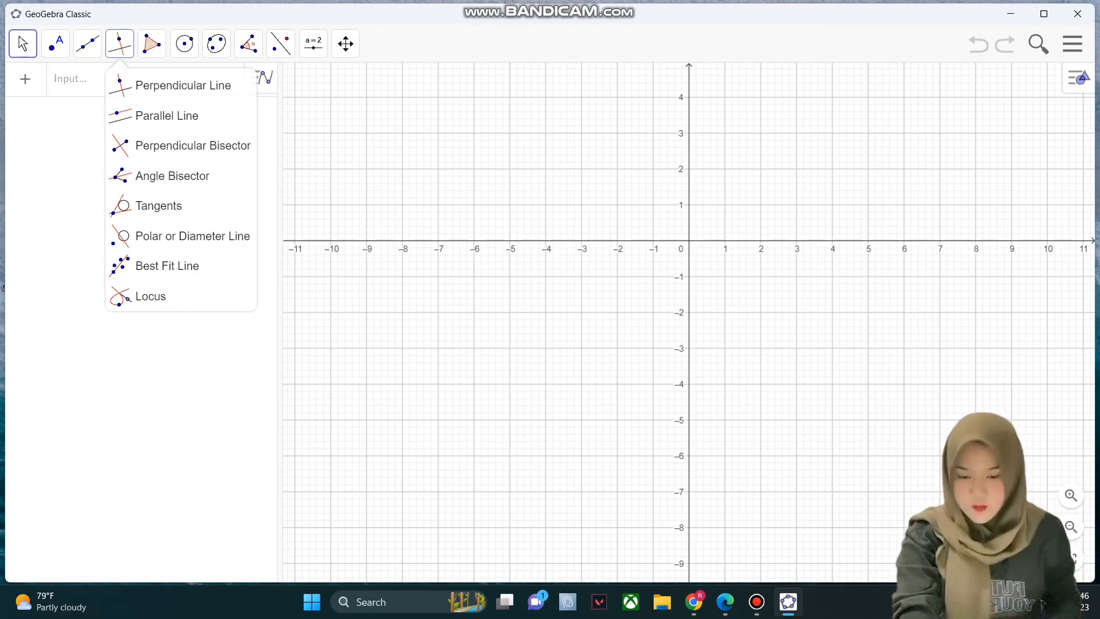
left_click(152, 44)
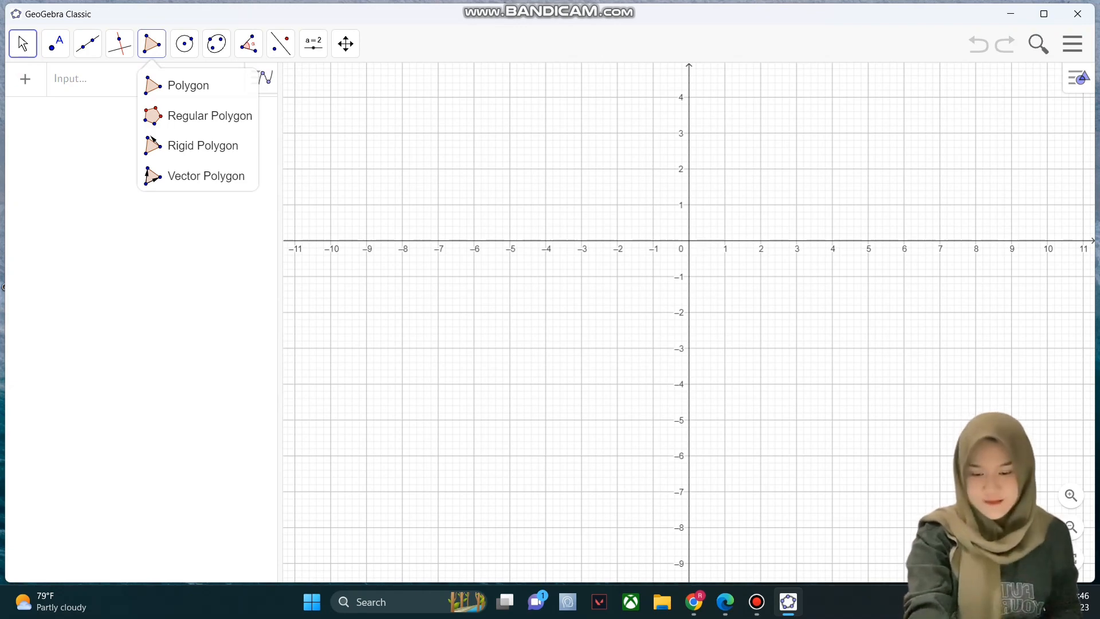
left_click(184, 43)
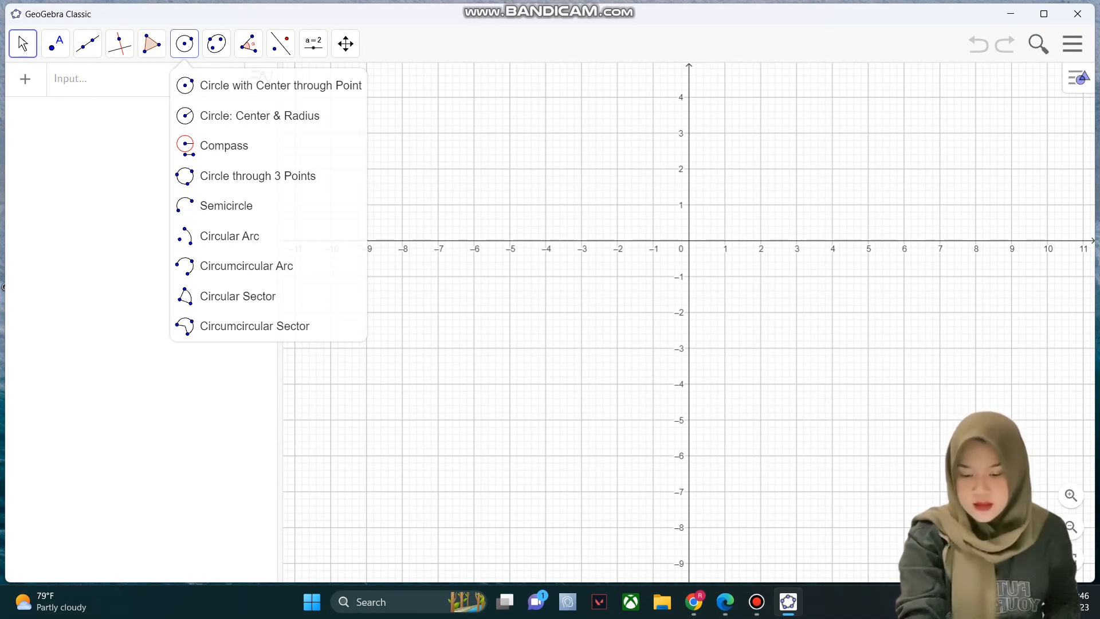
left_click(216, 43)
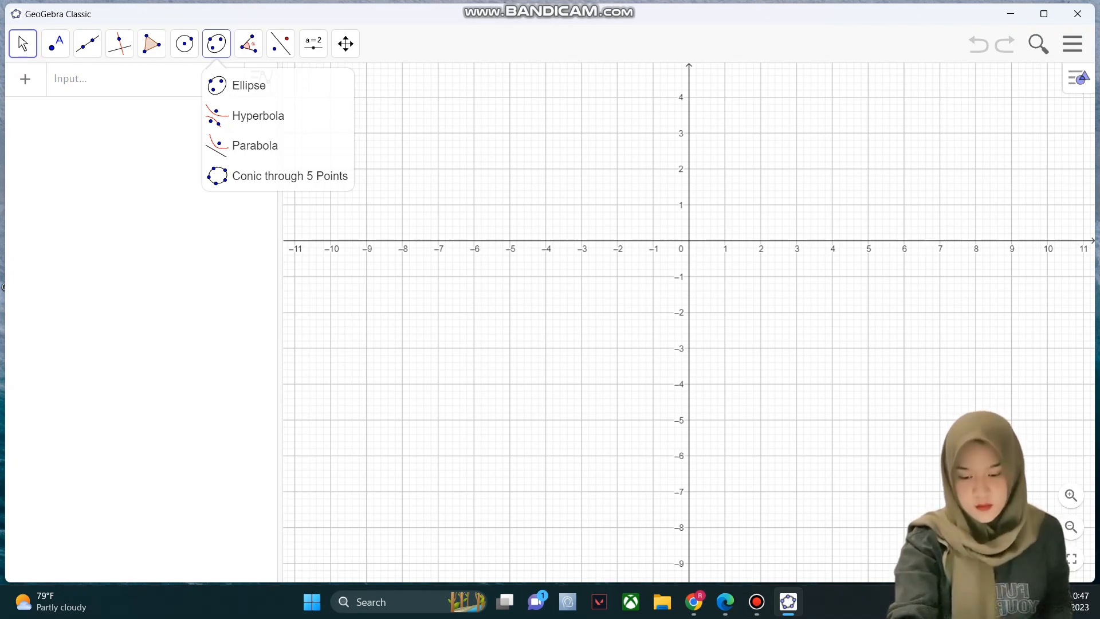
left_click(248, 44)
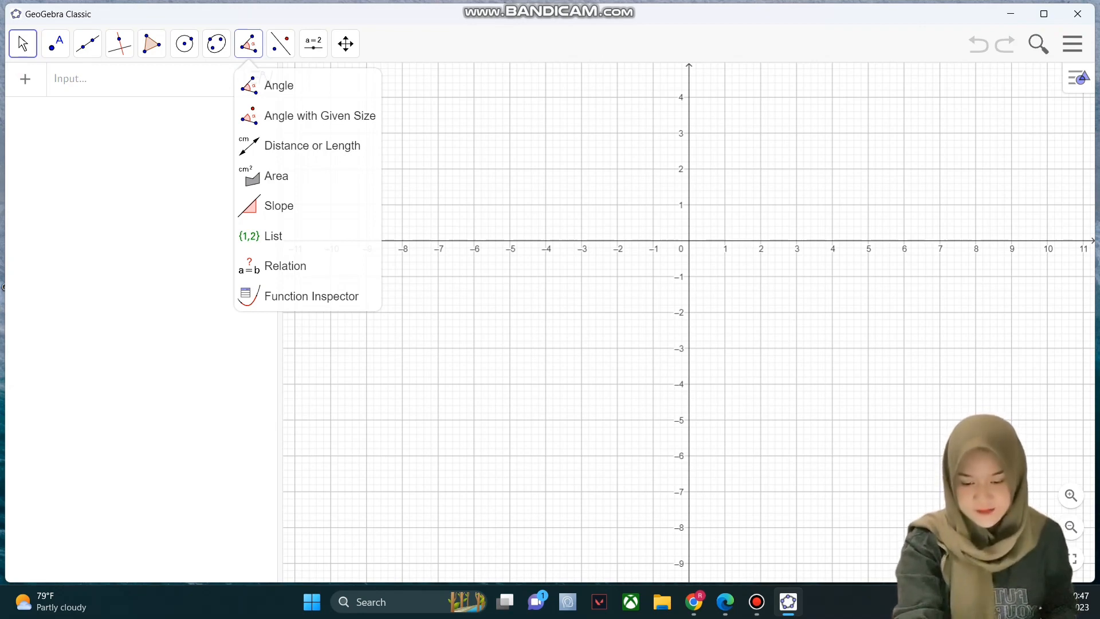
left_click(281, 43)
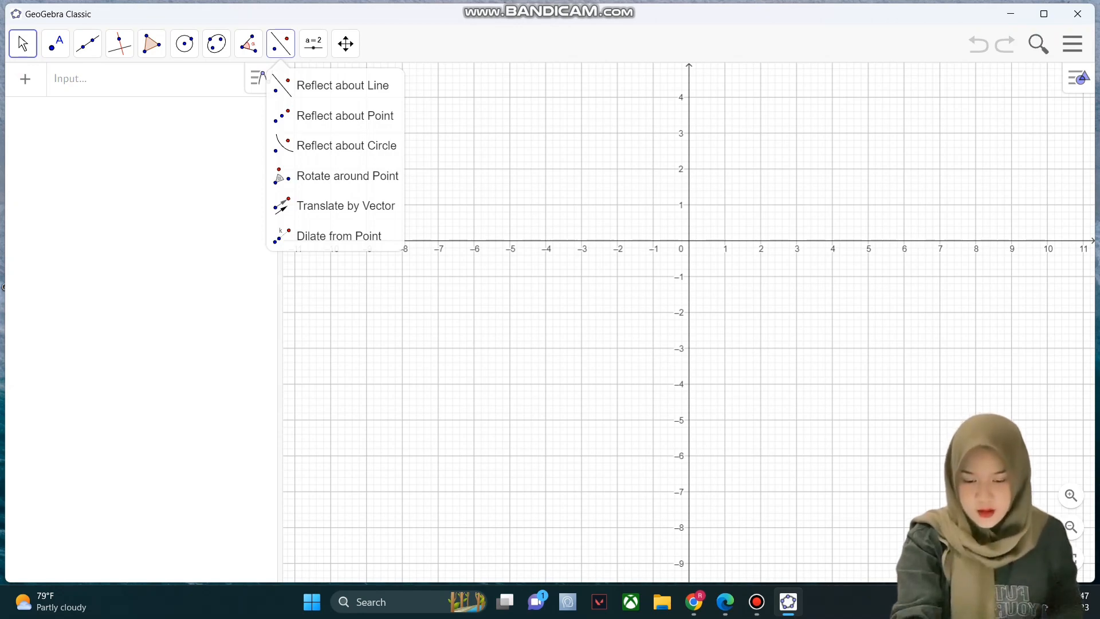
left_click(313, 43)
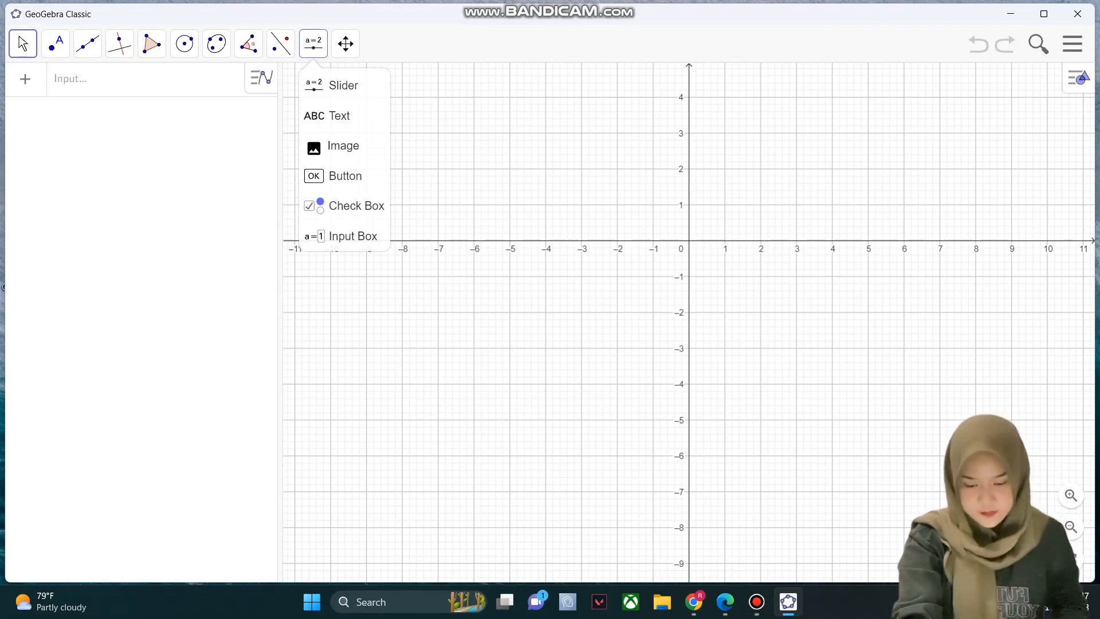
left_click(345, 44)
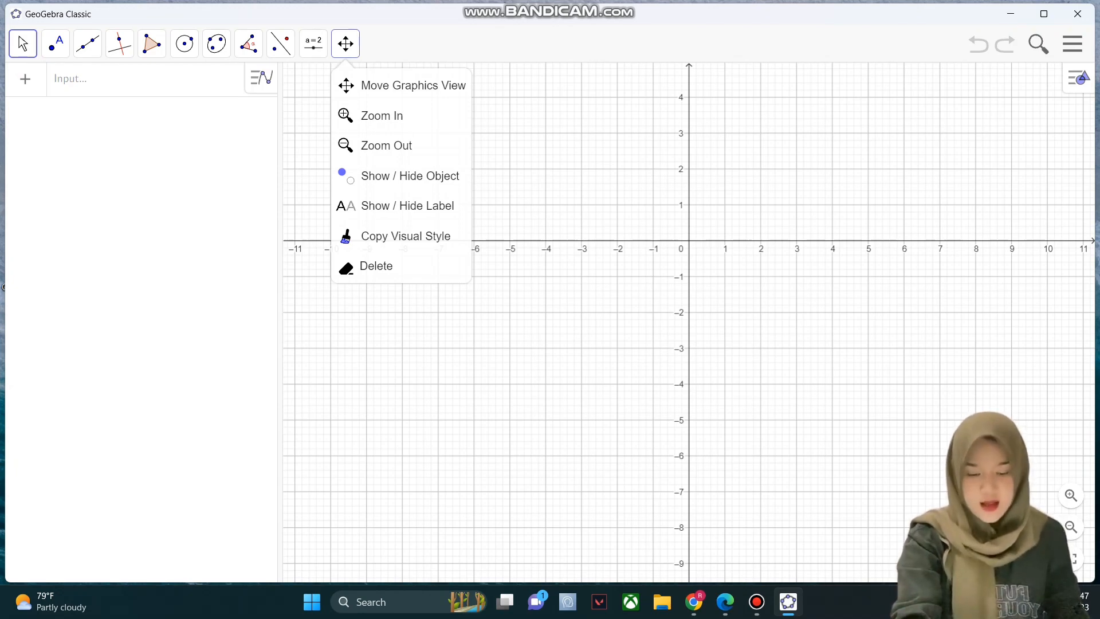
key("Down")
key("Down")
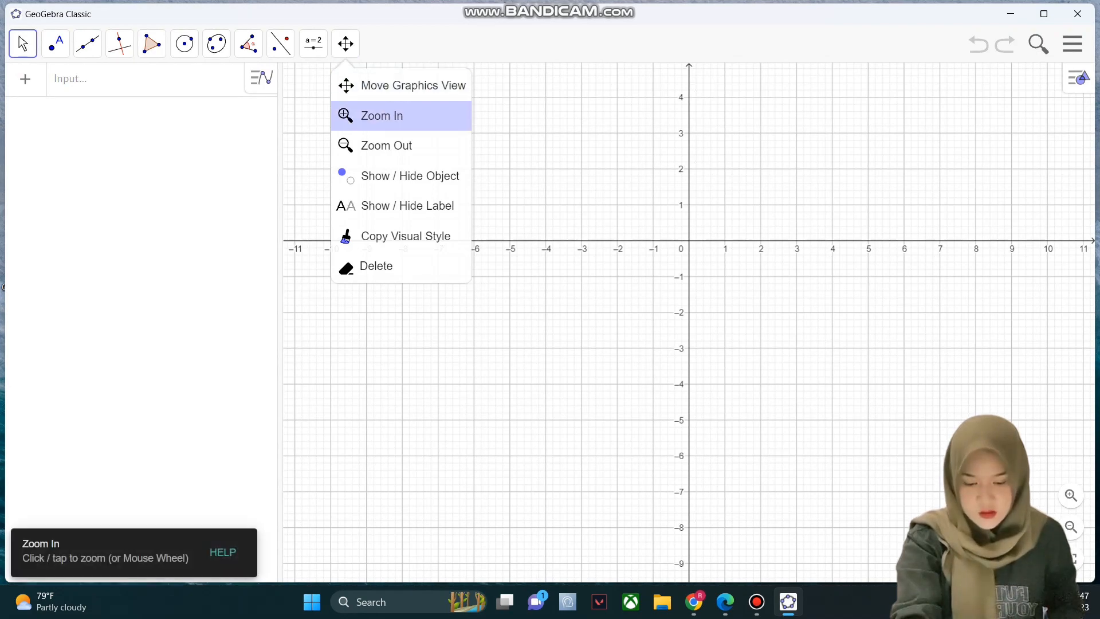
key("Down")
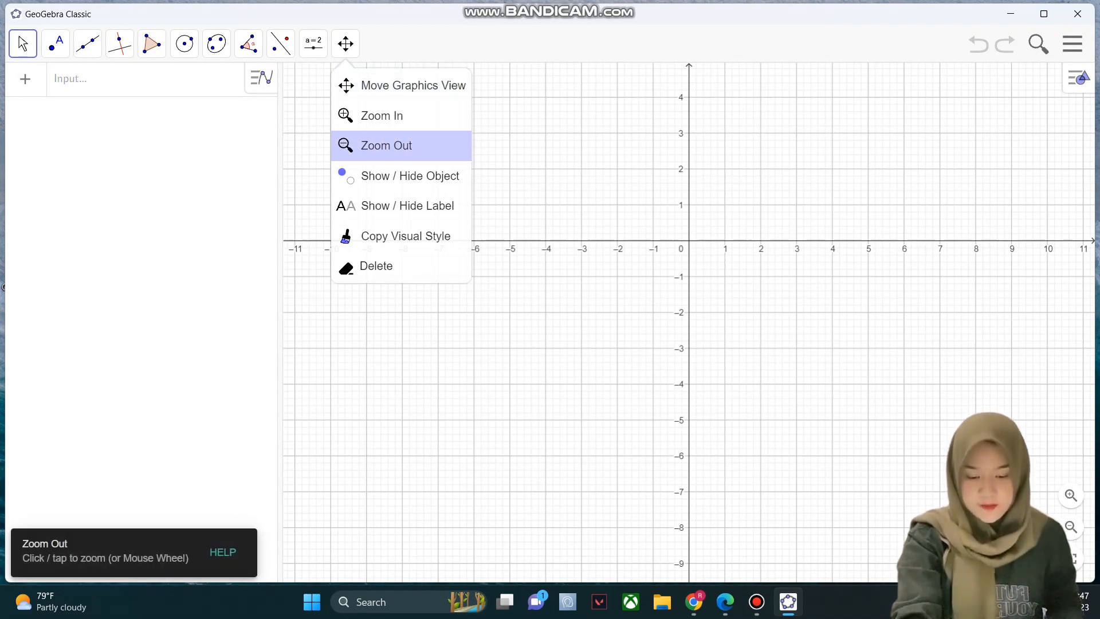
key("Up")
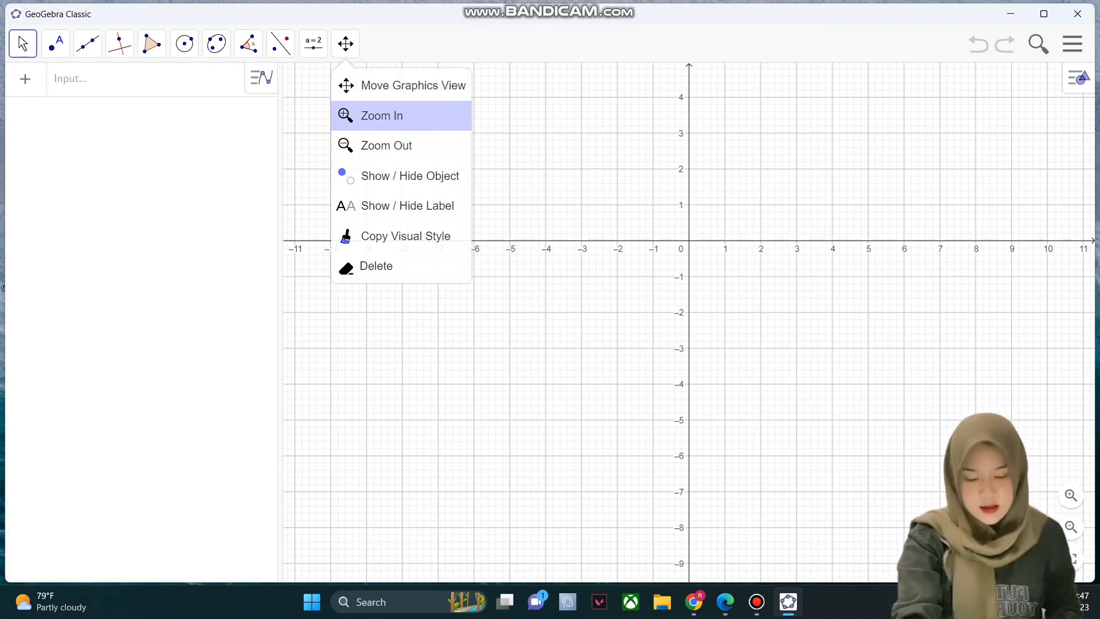
key("Down")
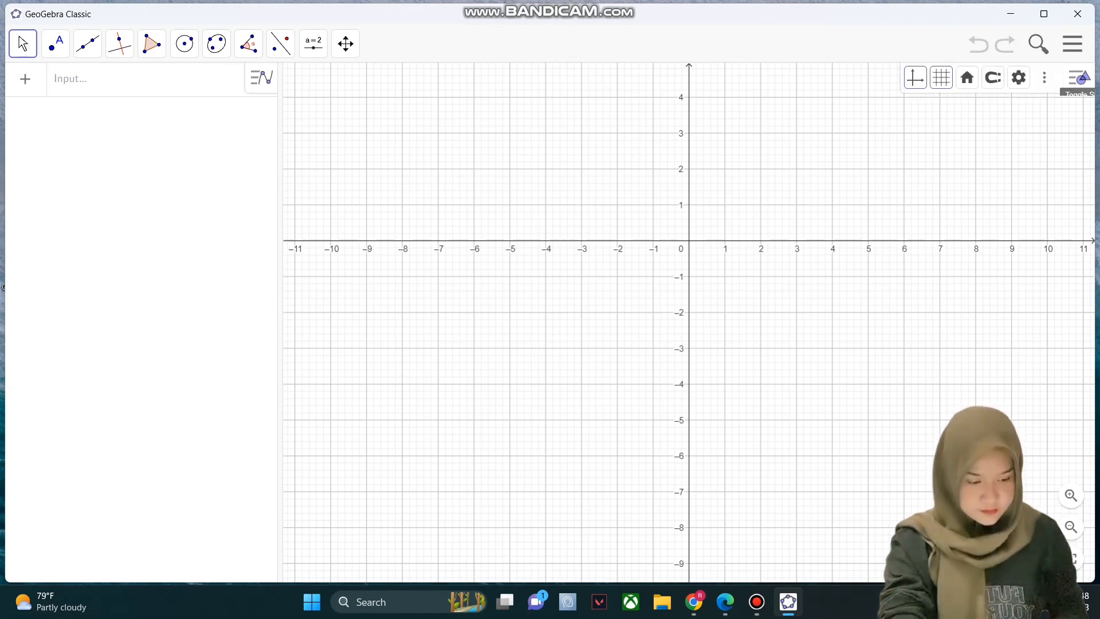
Add a 3D Graphics view beside the 2D graphics view
left_click(1044, 78)
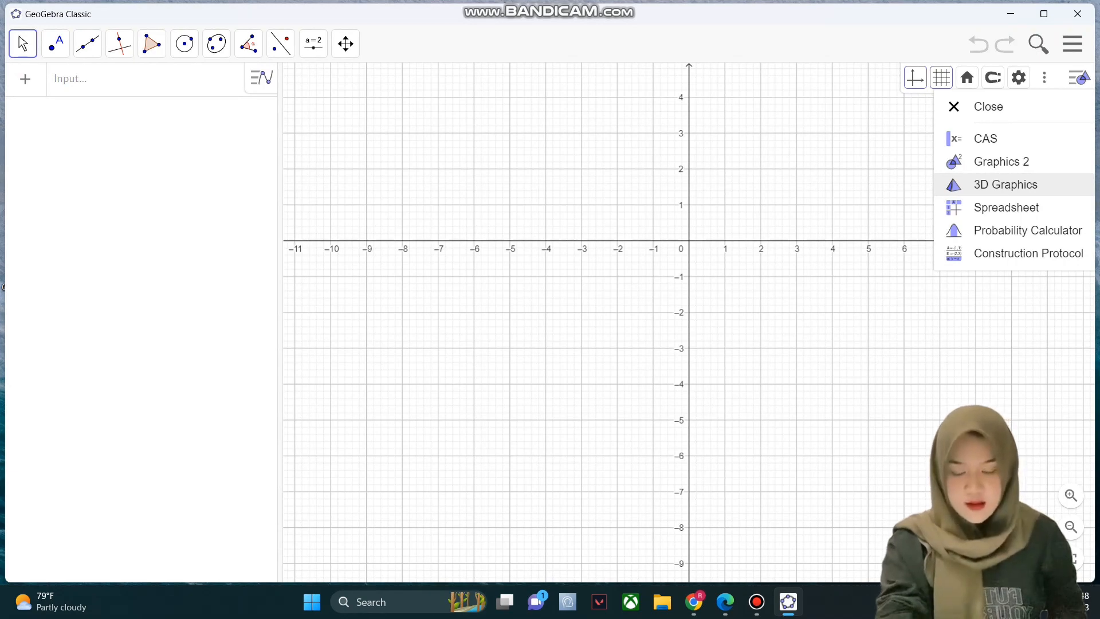
left_click(1005, 184)
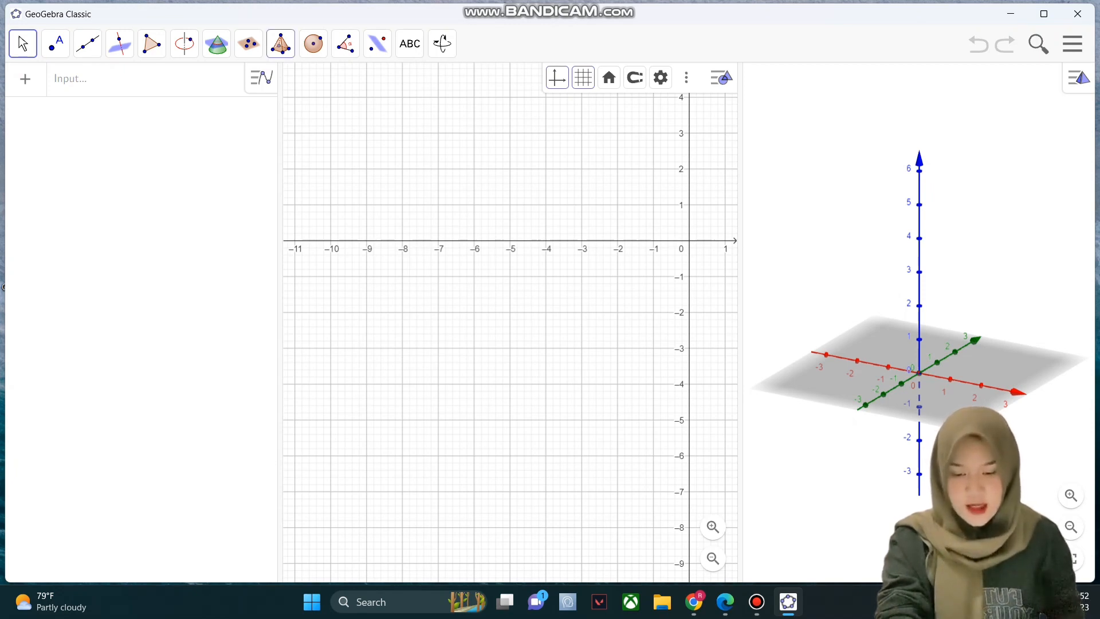
Expand the 3D view over the 2D view and create a cube from base points at about (0.2, 3.86, 0) and (1.52, 4.22, 0)
left_click(281, 43)
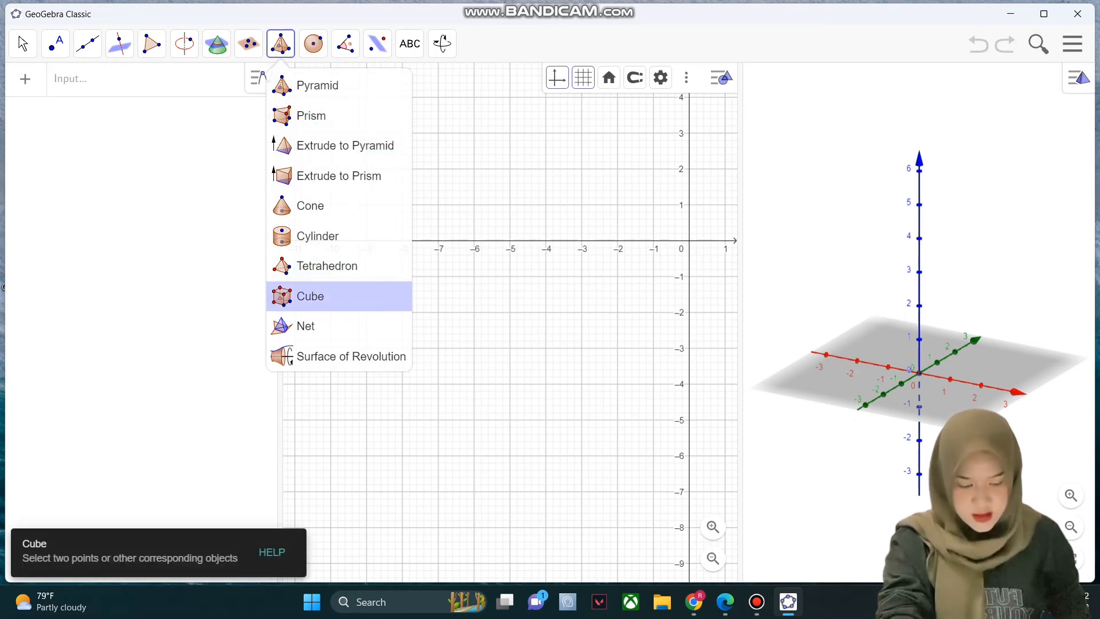
left_click(310, 297)
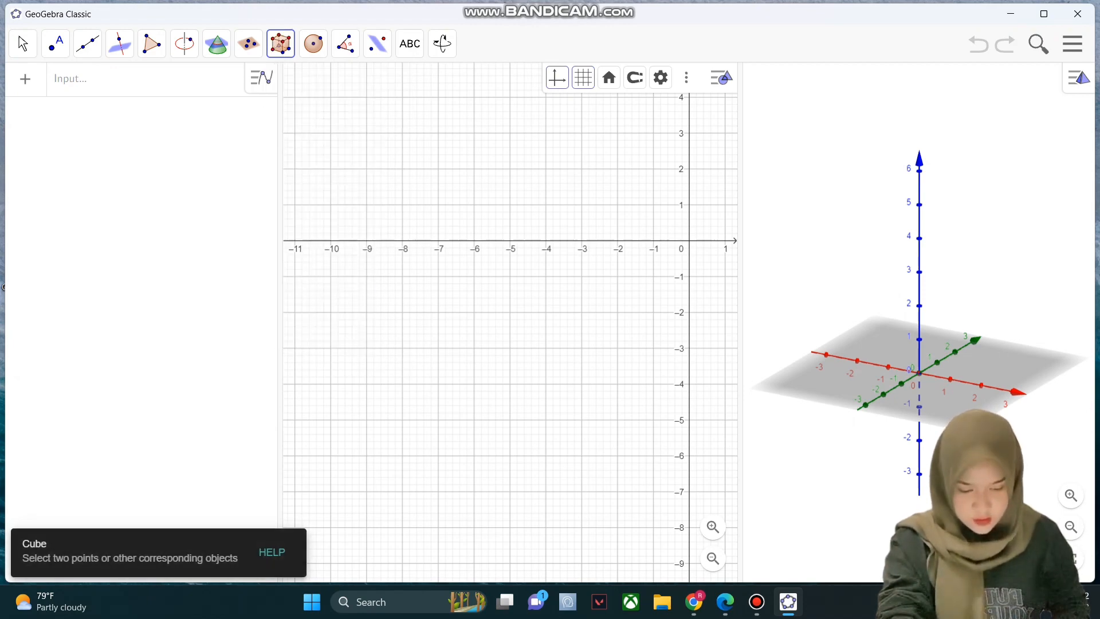
left_click_drag(741, 321, 285, 320)
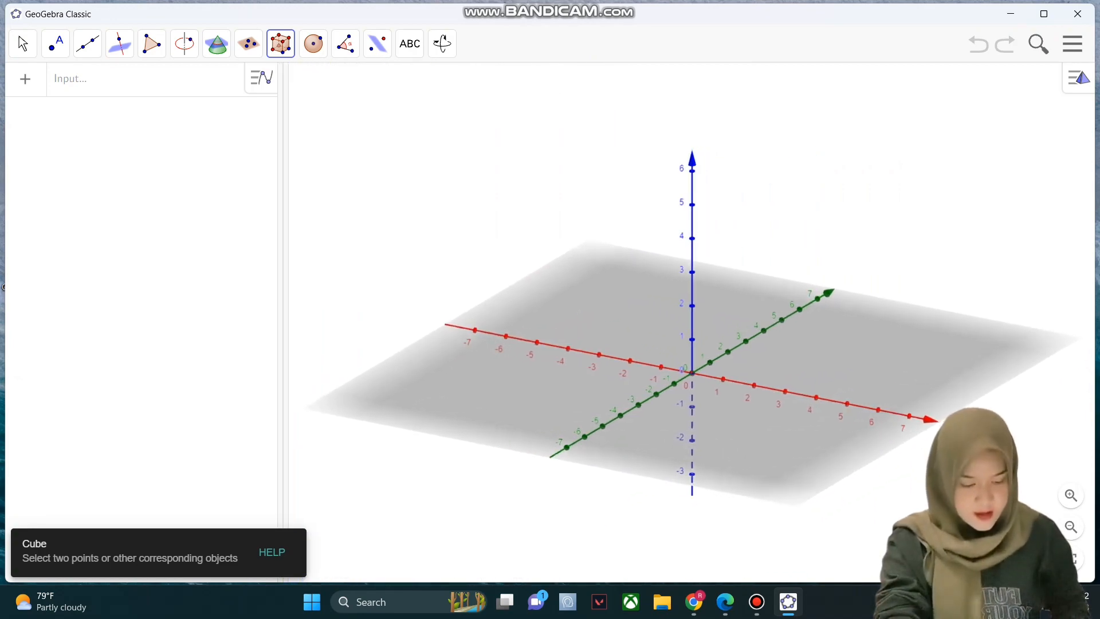
left_click(767, 333)
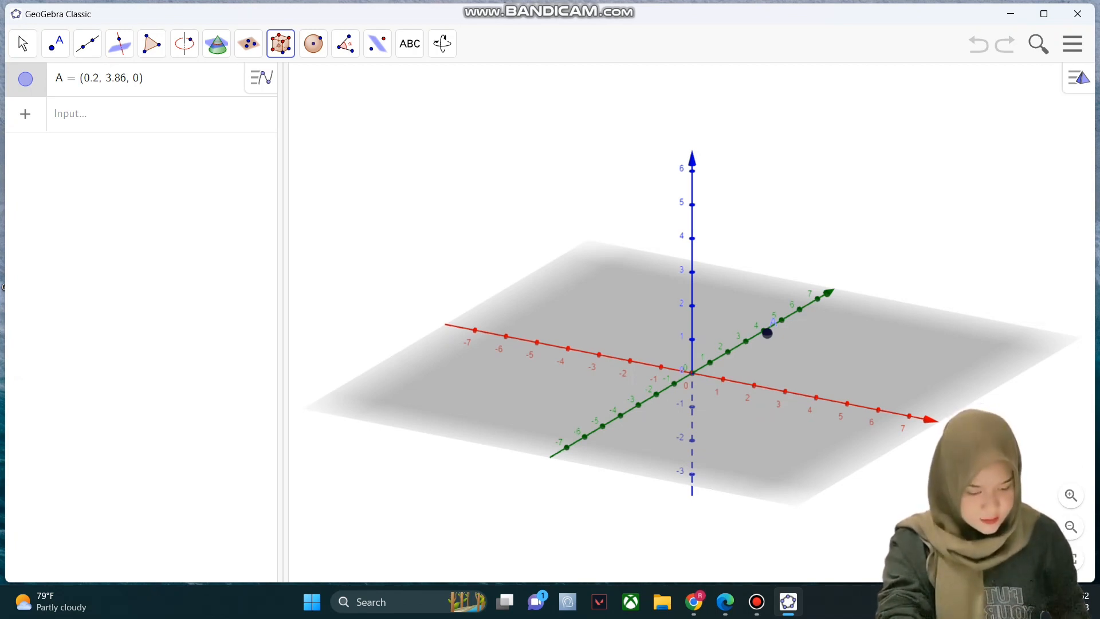
left_click(813, 337)
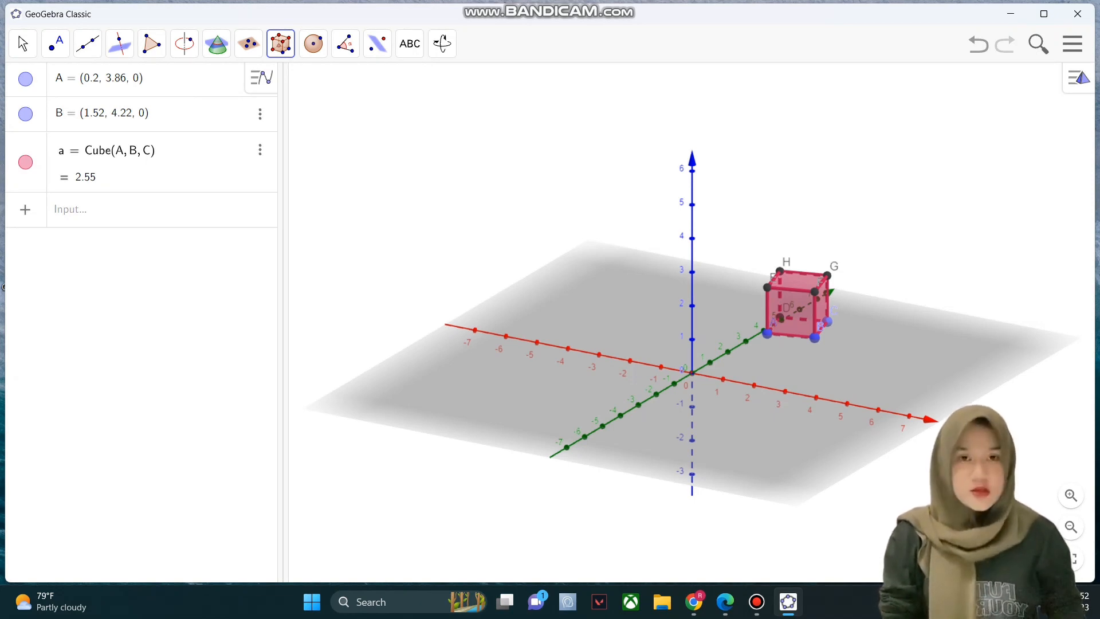
Create a cylinder of radius 10 with axis points at about (-5.25, 0.58, 0) and (-4.93, 2.25, 0)
left_click(281, 44)
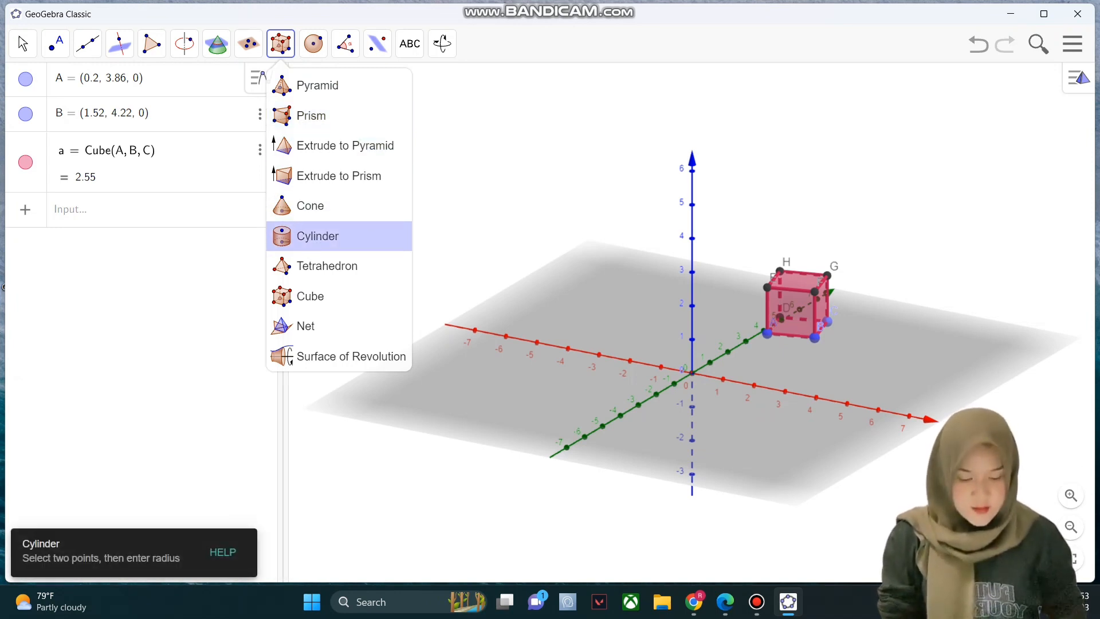
left_click(317, 236)
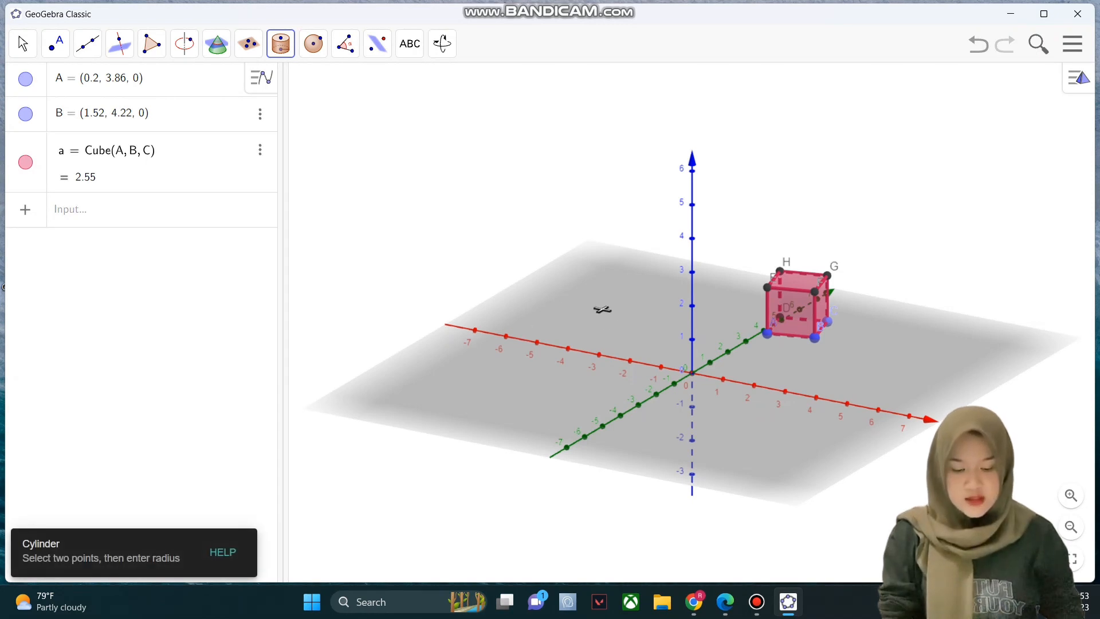
left_click(539, 335)
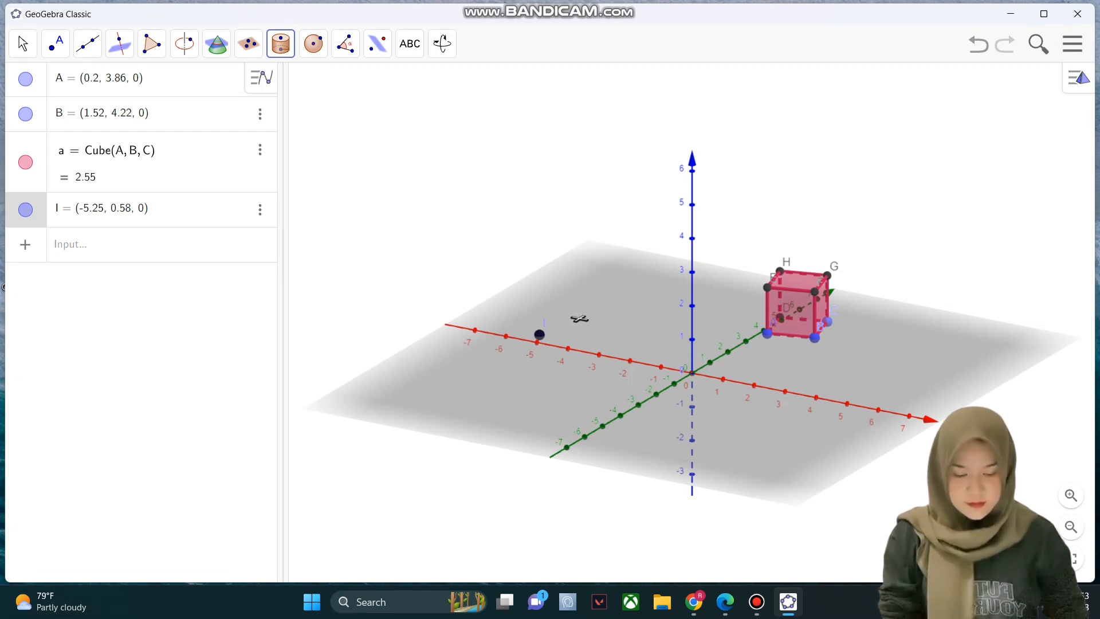
left_click(579, 319)
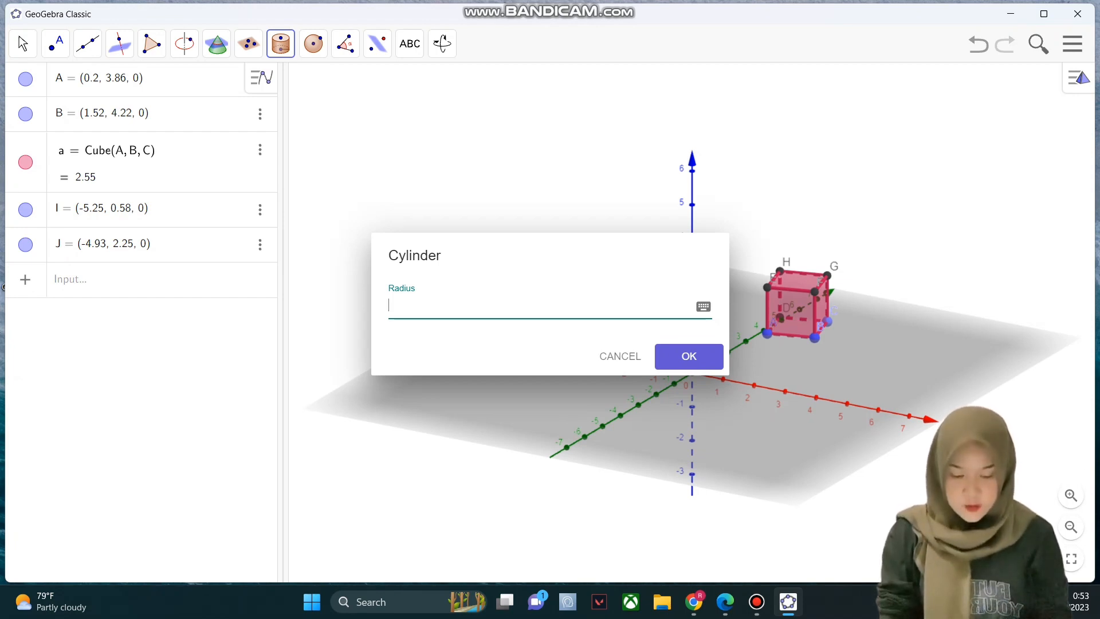
type("10")
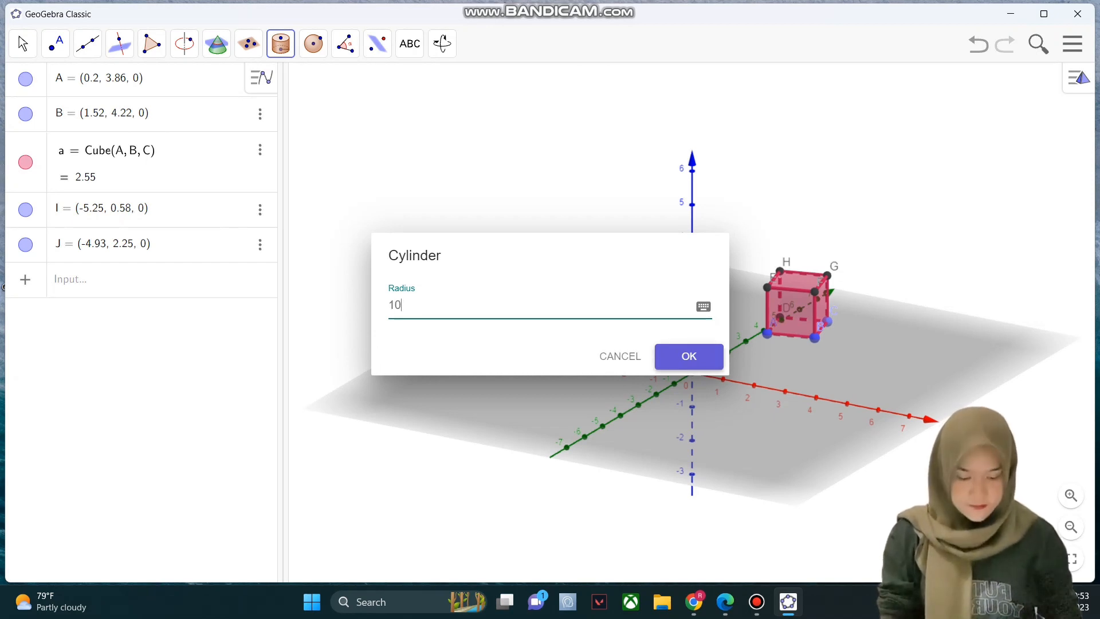
key("Return")
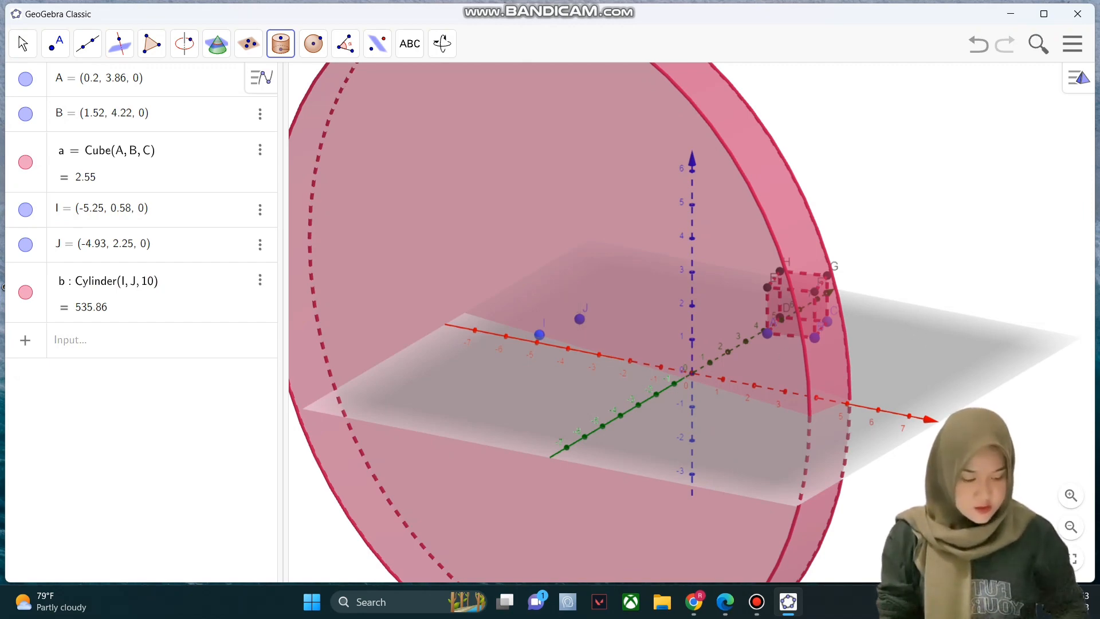
left_click(1070, 526)
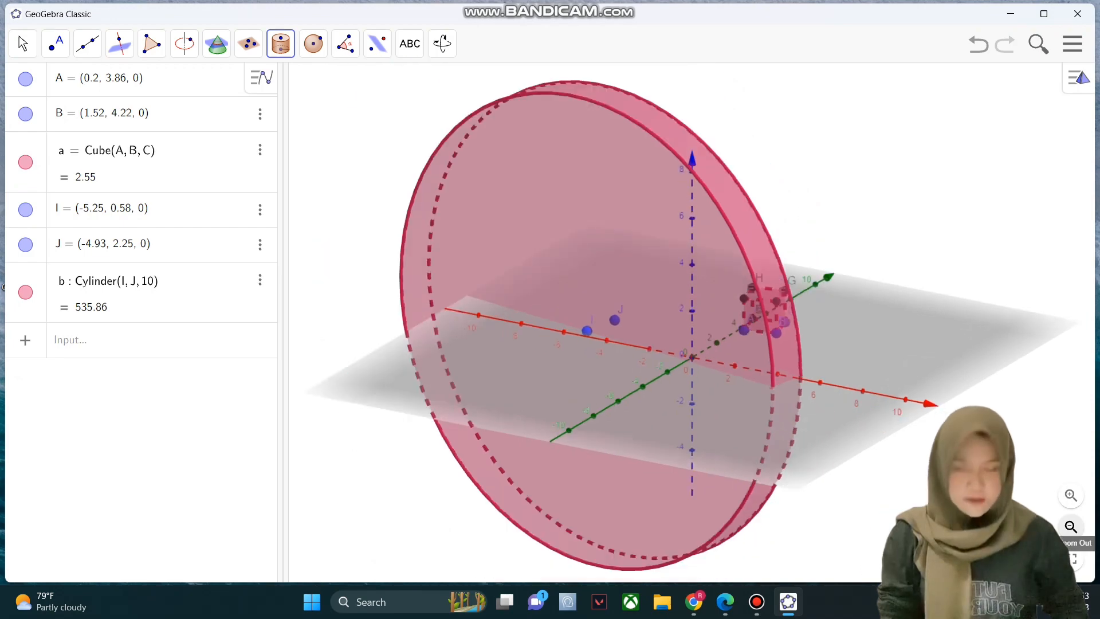
left_click(1070, 526)
left_click(1070, 526)
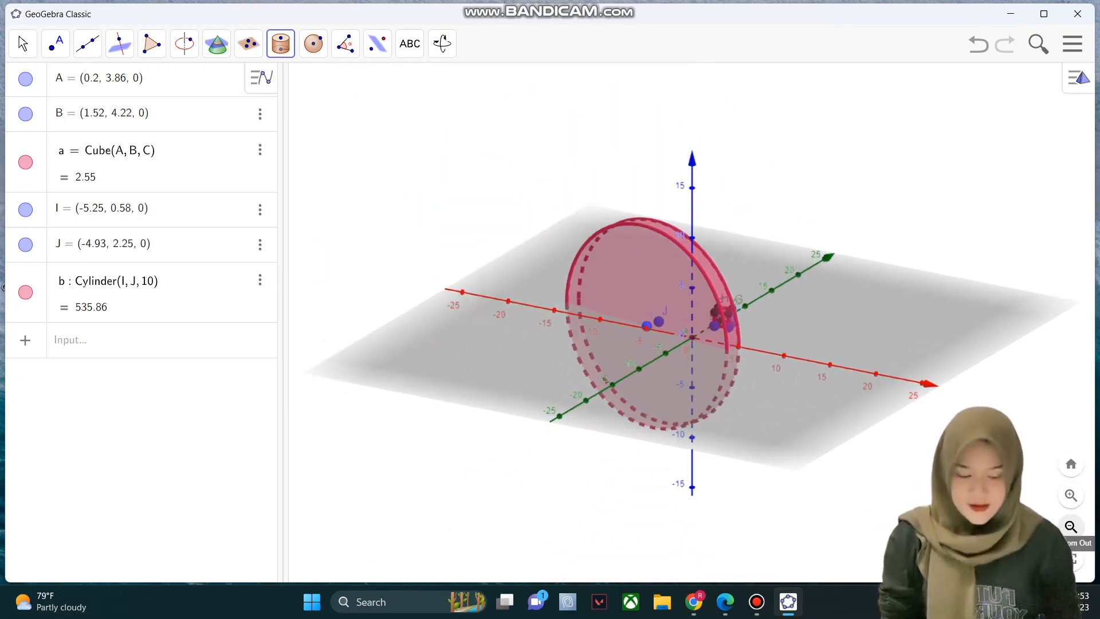